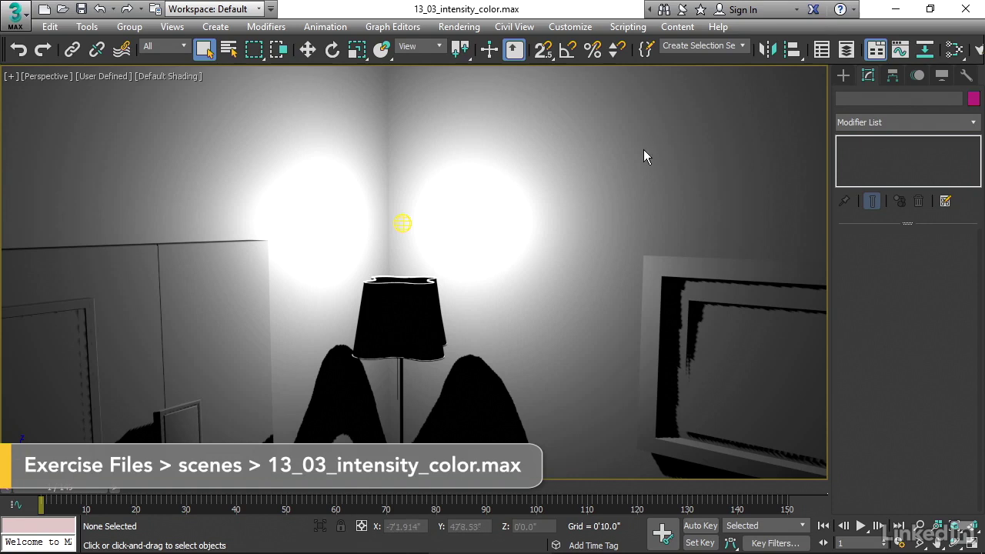
Select PhotometricLight001, collapse Templates, and test the Light On and Shadows On toggles
left_click(404, 222)
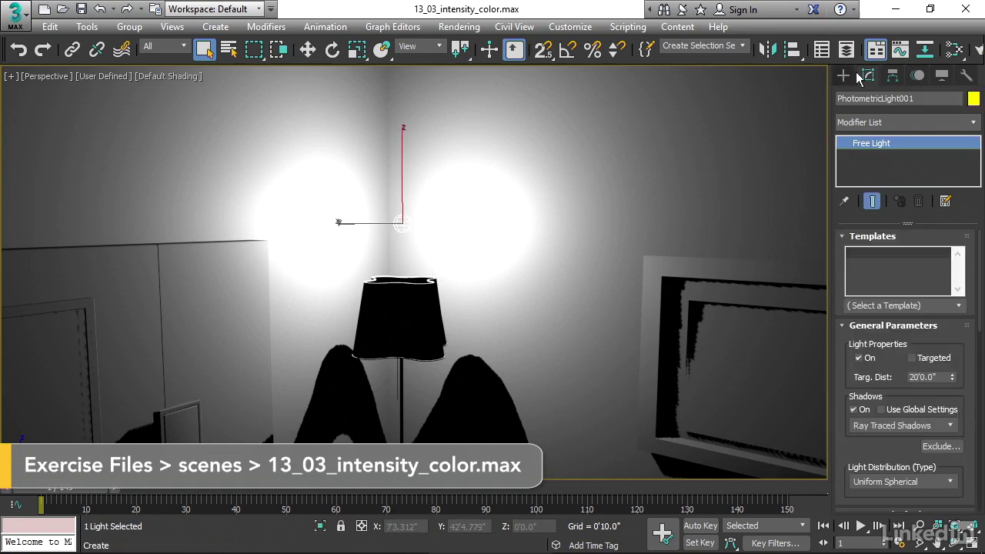
left_click(854, 236)
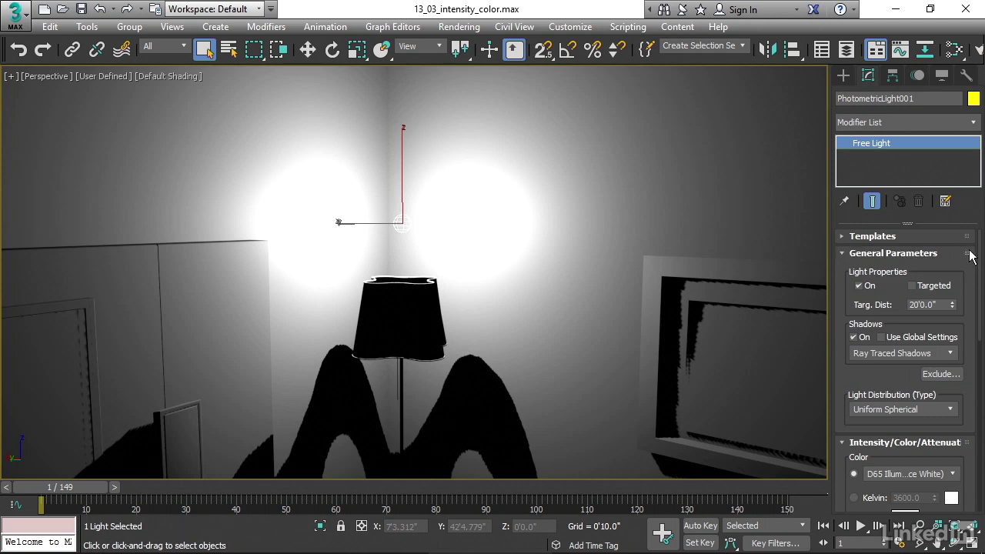
left_click(858, 286)
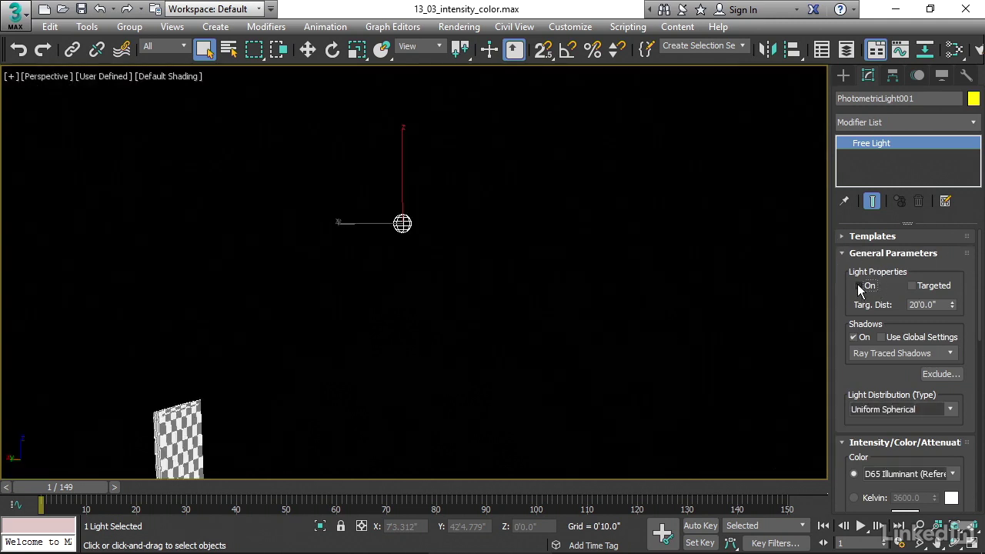
left_click(859, 287)
left_click(853, 339)
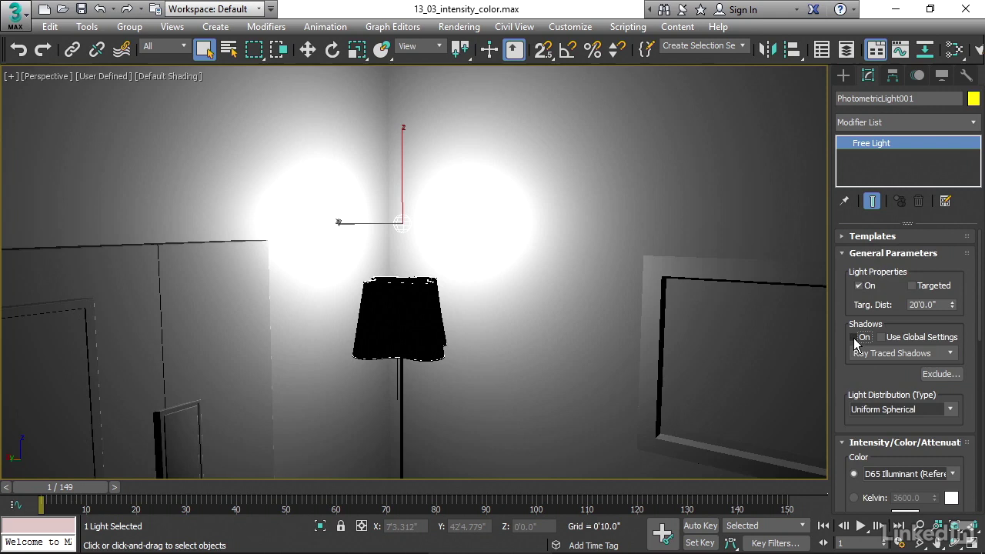
left_click(853, 339)
left_click_drag(847, 377, 844, 217)
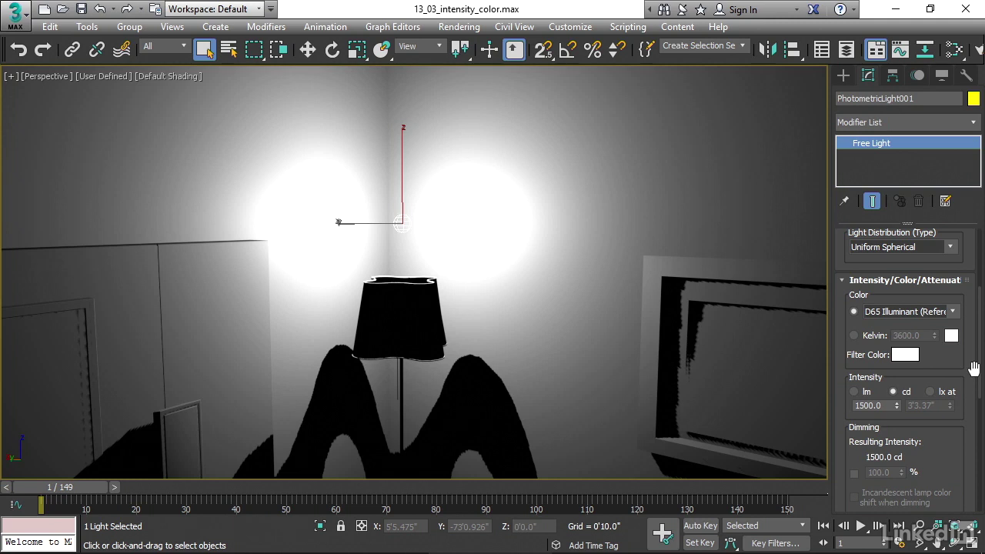
left_click(952, 312)
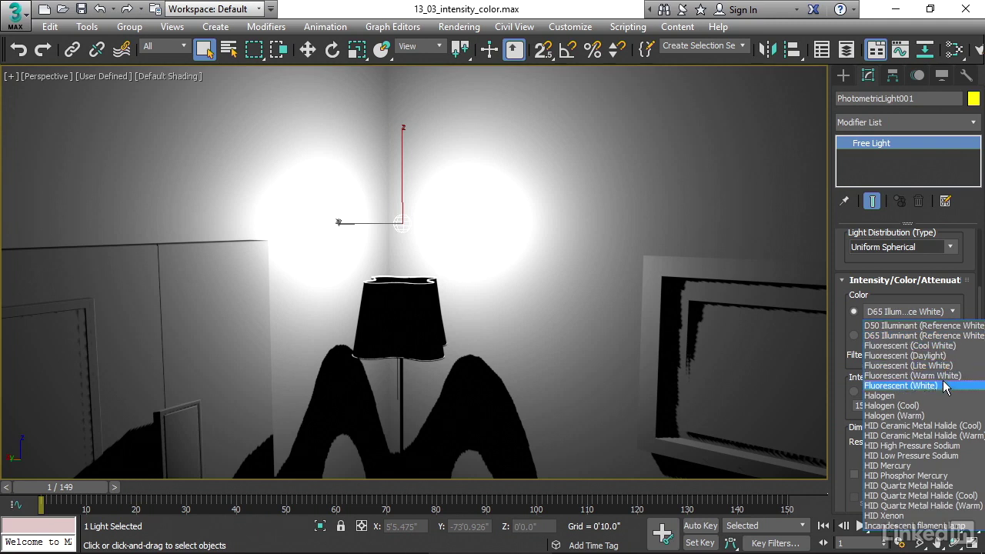
left_click(915, 415)
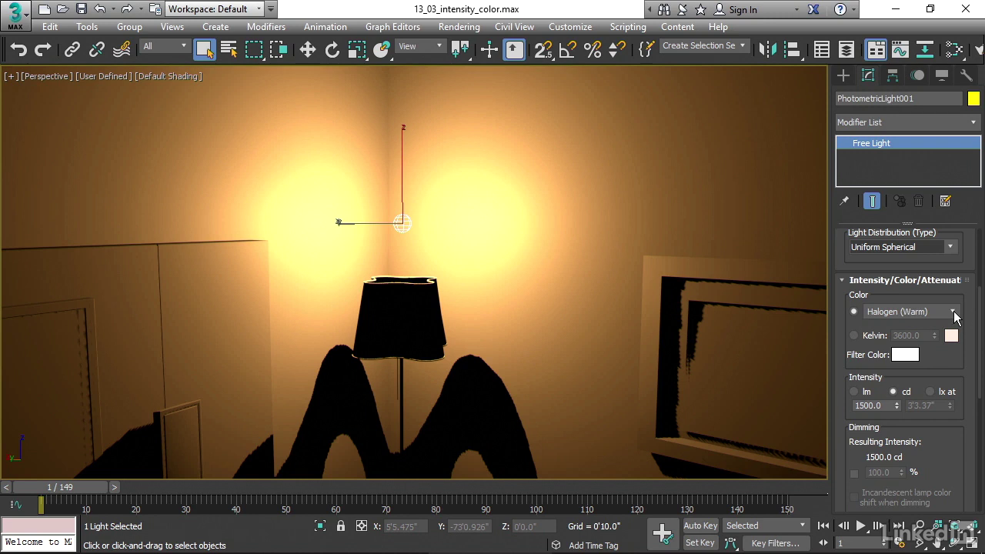
left_click(954, 312)
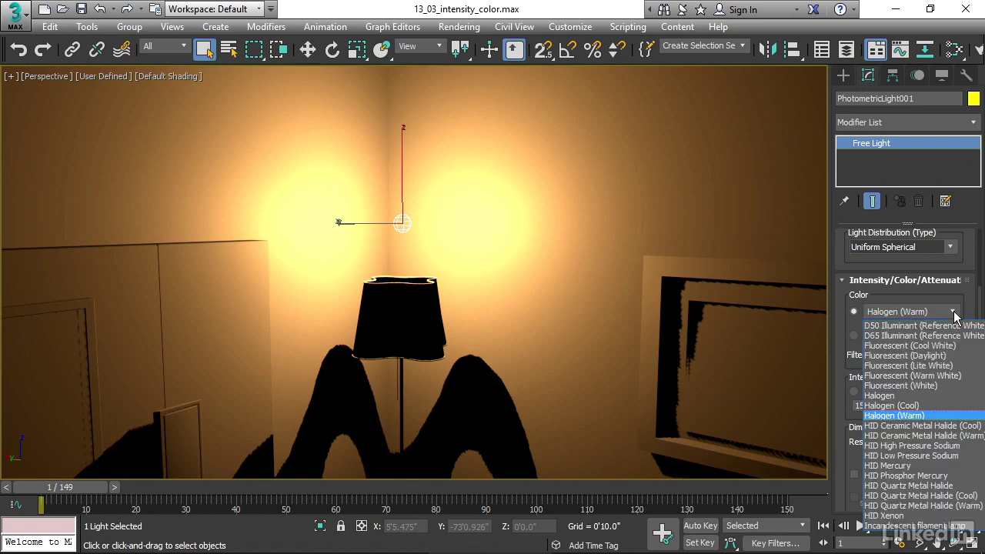
left_click(944, 334)
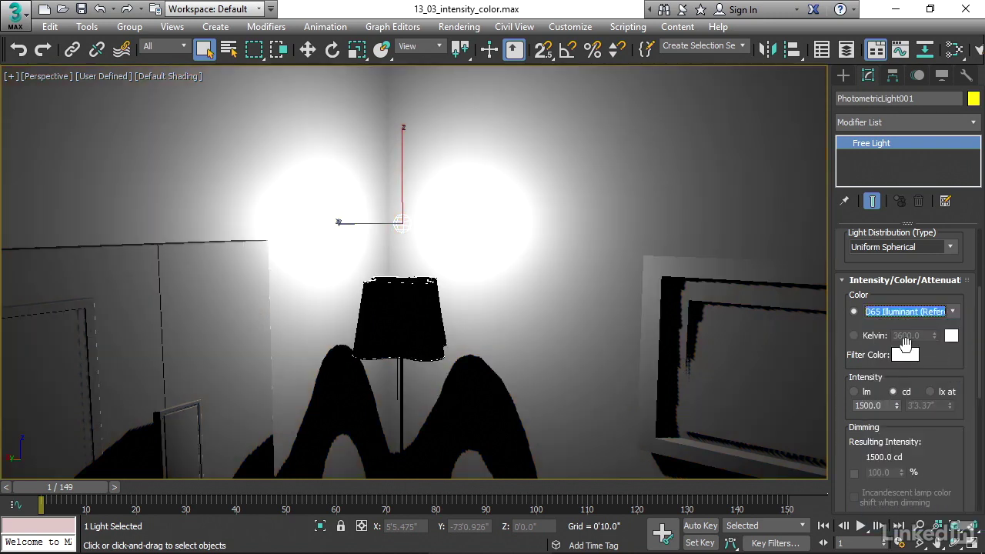
left_click(955, 311)
left_click(935, 346)
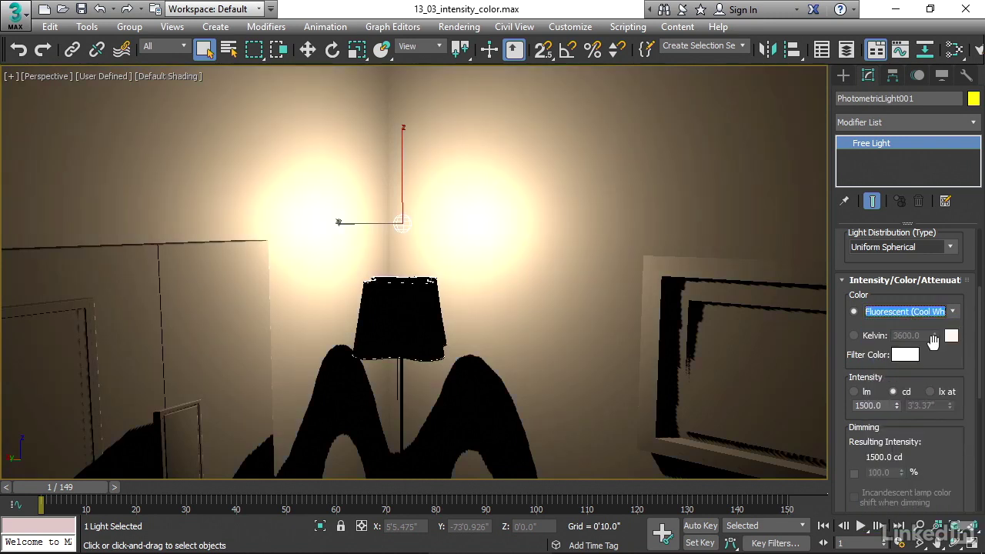
left_click(954, 312)
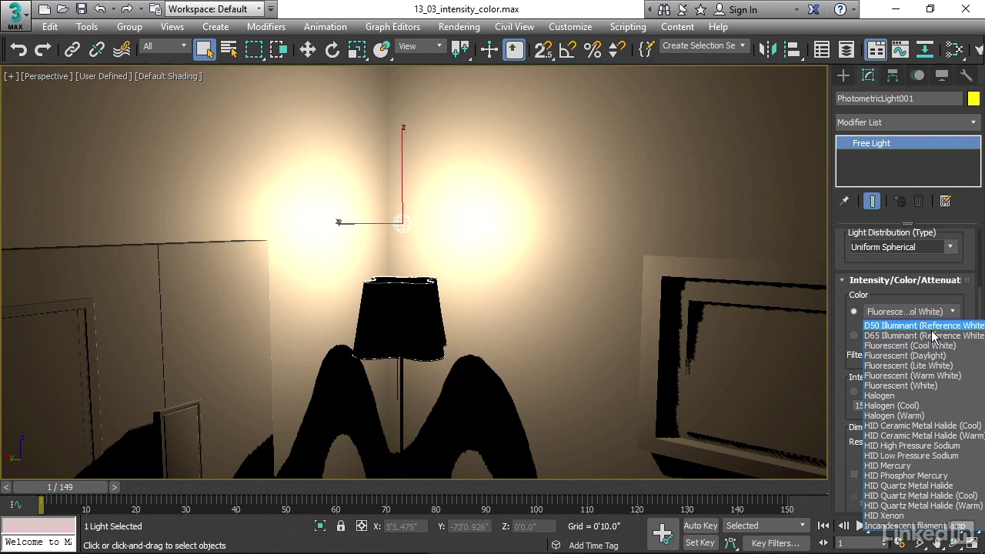
left_click(923, 336)
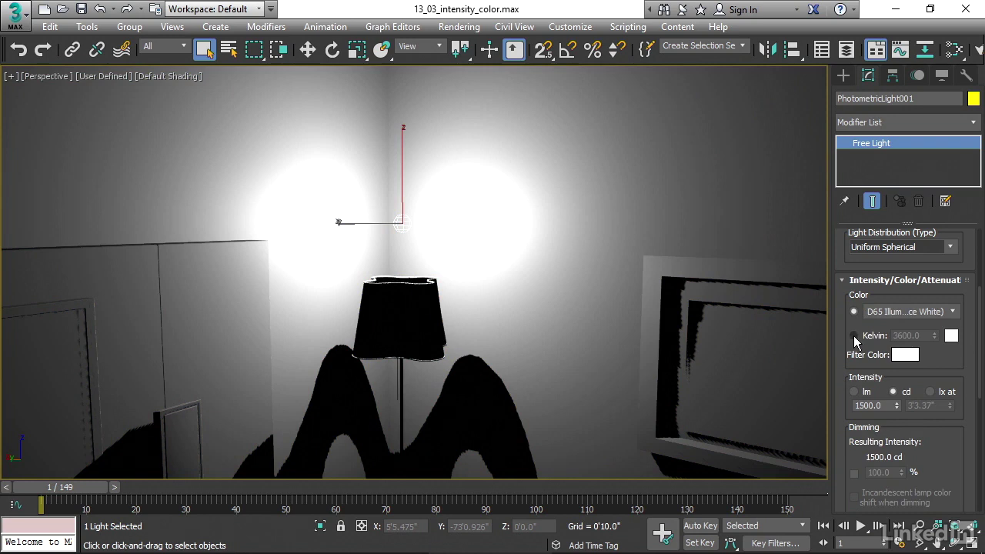
Switch the light colour to Kelvin, compare 6500 K and 5500 K, then settle on 3600 K
left_click(854, 337)
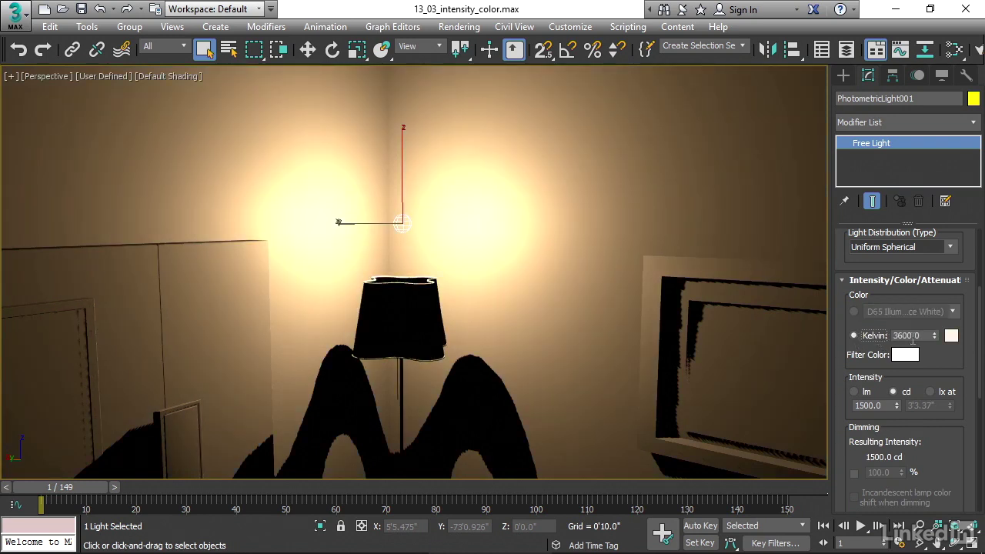
double_click(913, 336)
type("6500")
key("Return")
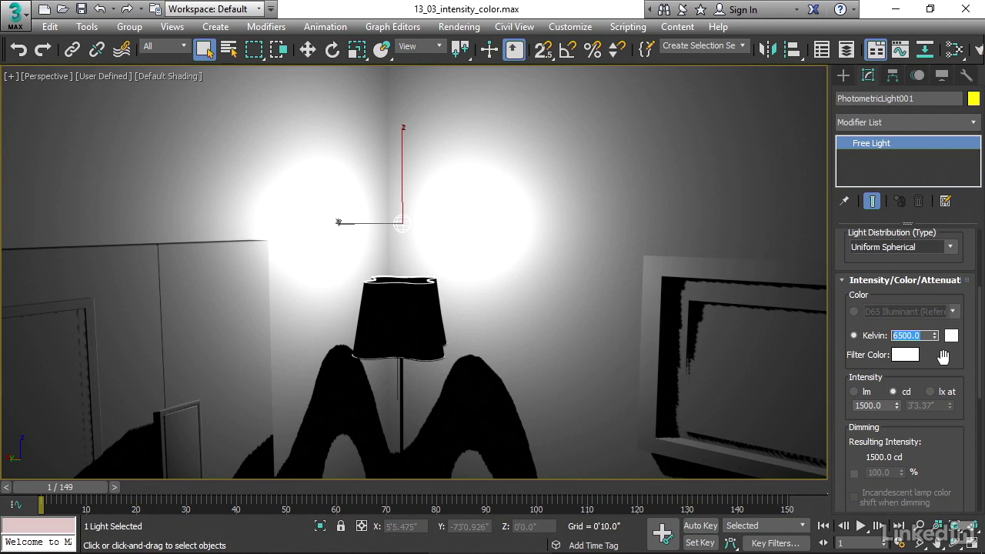
type("5500")
key("Return")
type("5500")
key("Return")
type("3600")
key("Return")
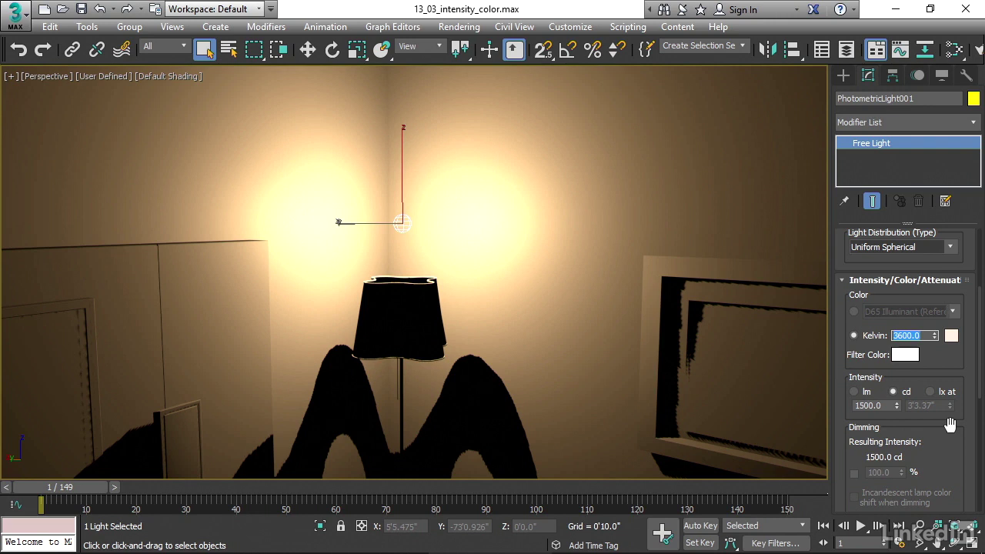
Change the intensity unit to lm and set the value to 2000 lumens
left_click(854, 392)
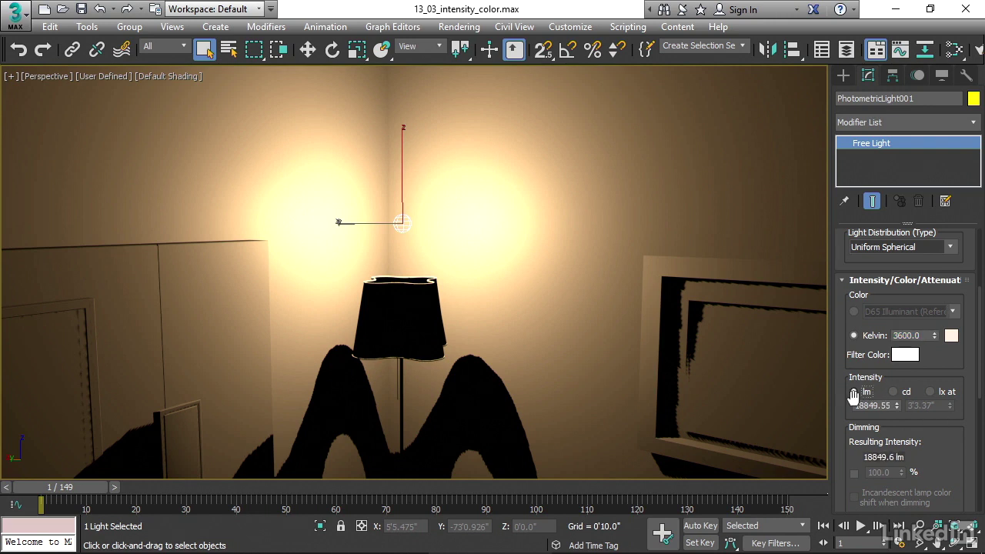
double_click(889, 406)
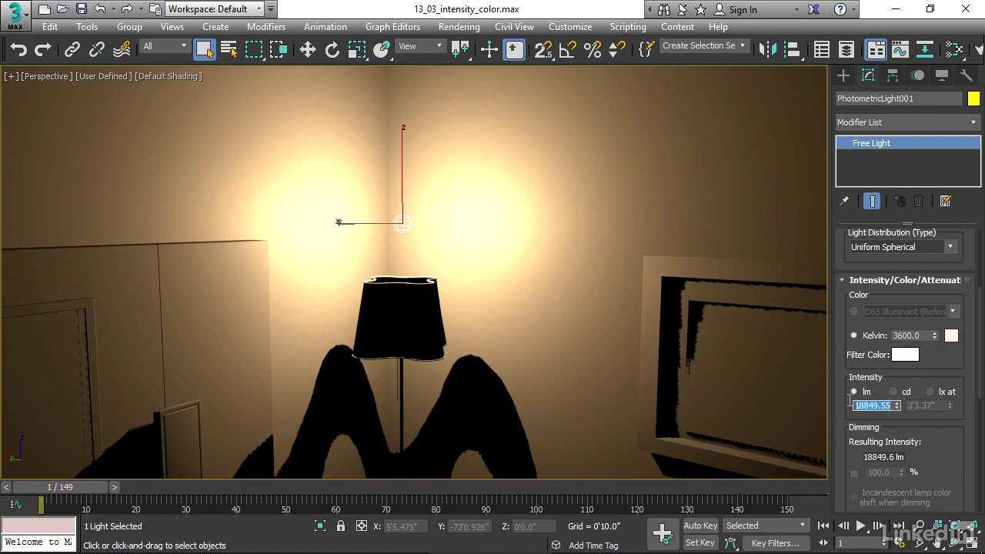
type("2007")
type("0")
key("BackSpace")
key("Return")
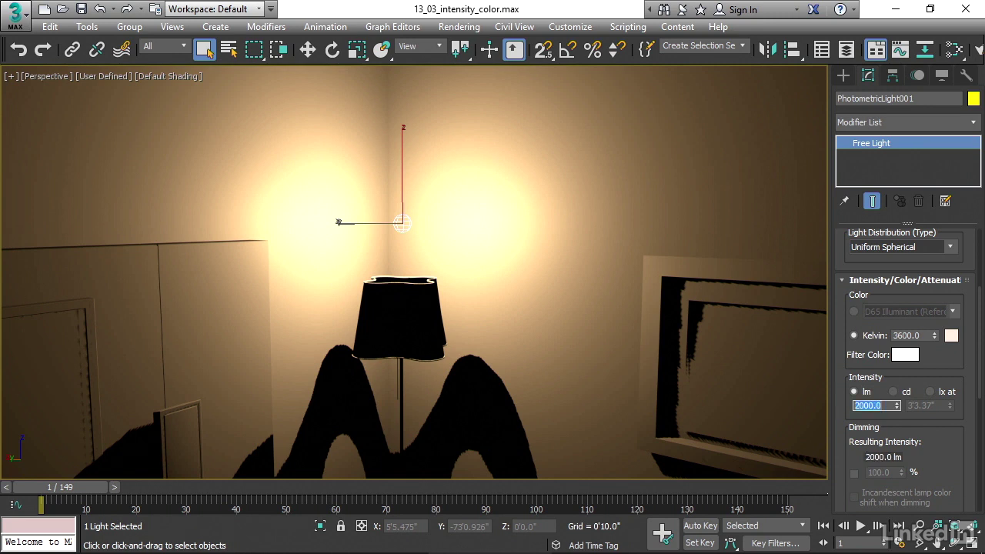